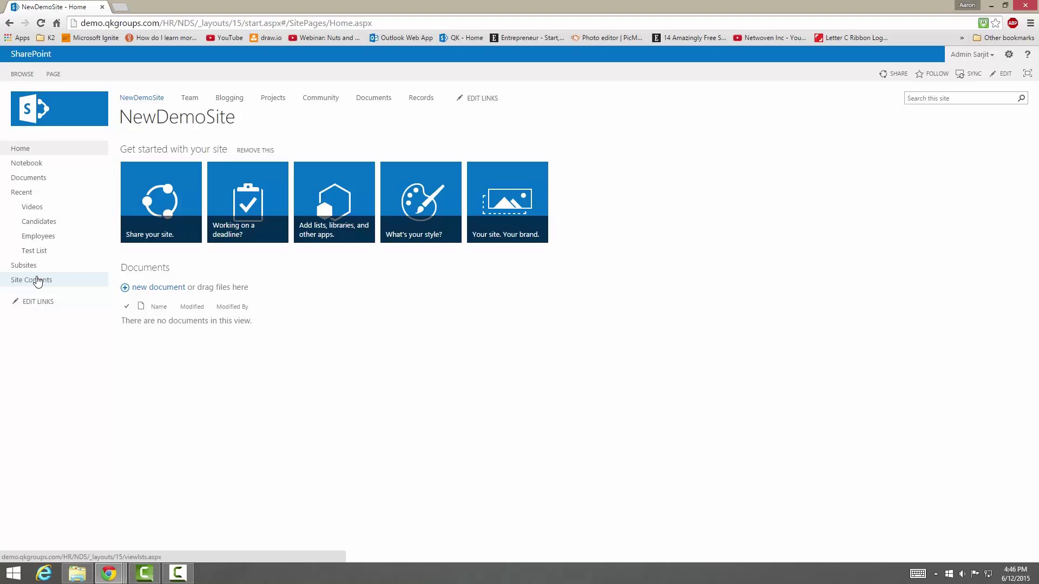
- Open the new subsite form from NewDemoSite's Site Contents page
{"action": "left_click", "coordinate": [37, 281]}
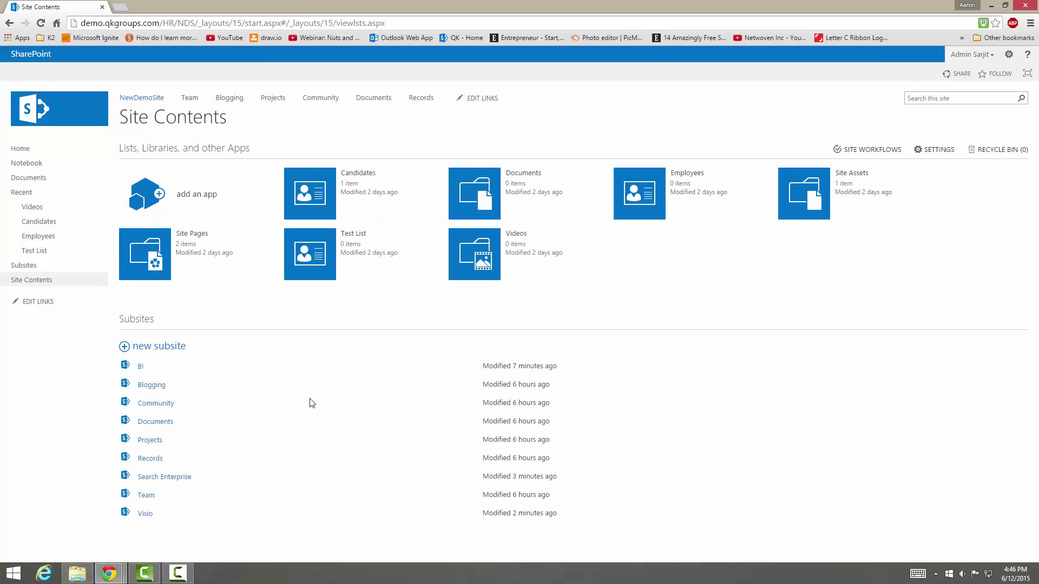
{"action": "left_click", "coordinate": [172, 349]}
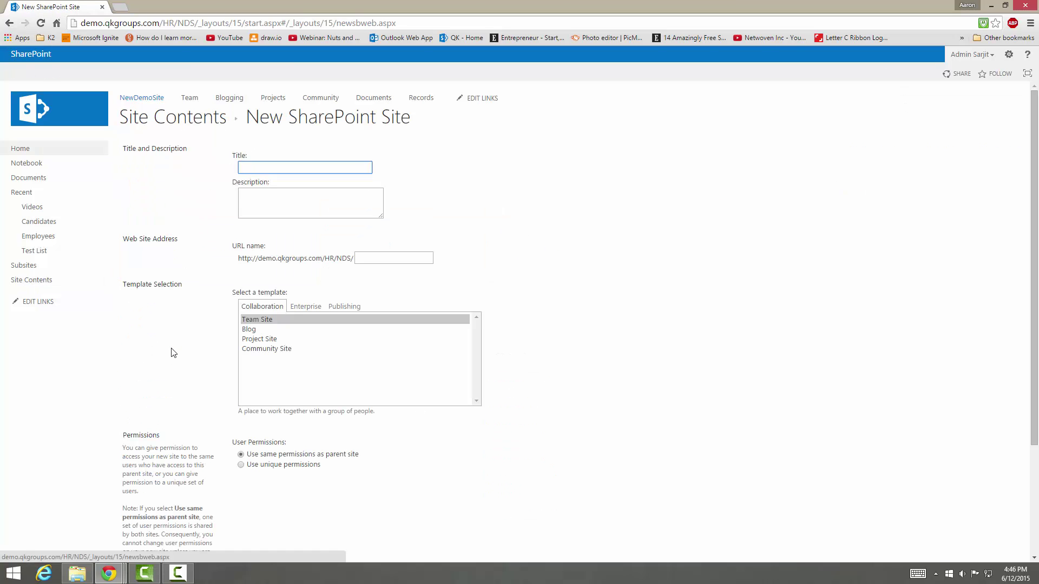
- Browse the Enterprise and Publishing templates and enter 'Publishing' as the site title
{"action": "left_click", "coordinate": [305, 306]}
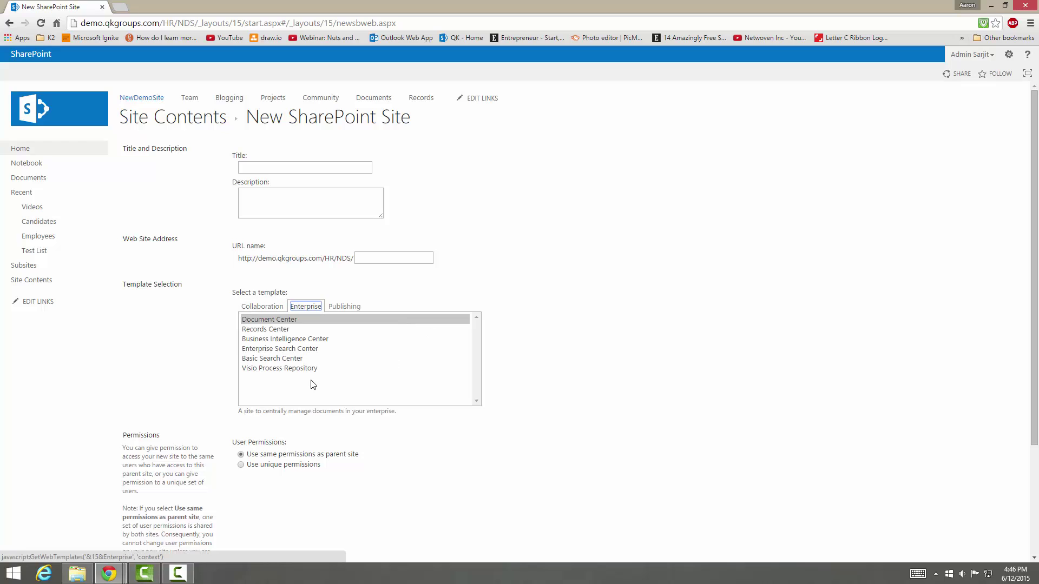
{"action": "left_click", "coordinate": [338, 308]}
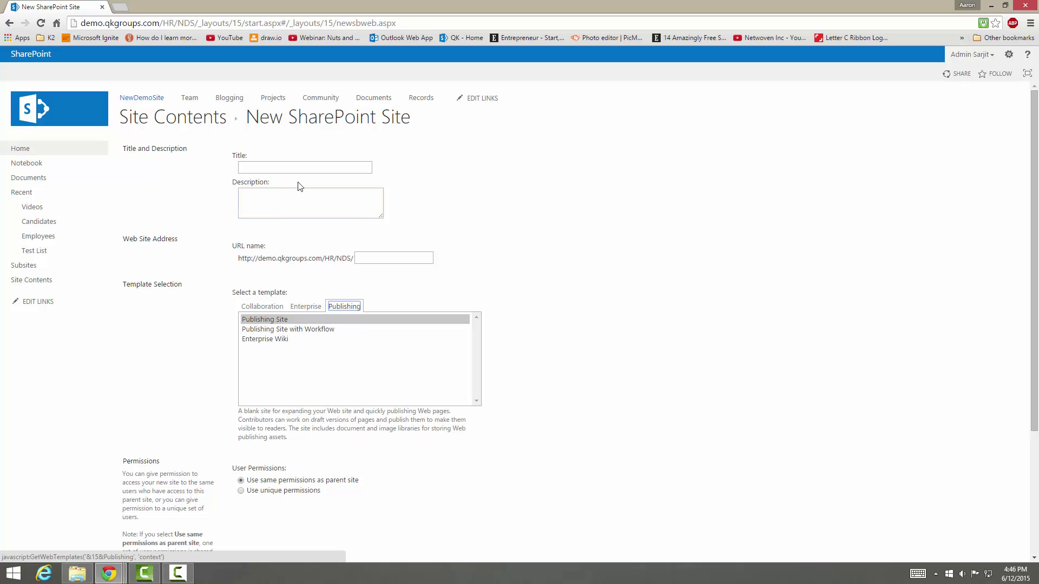
{"action": "left_click", "coordinate": [303, 168]}
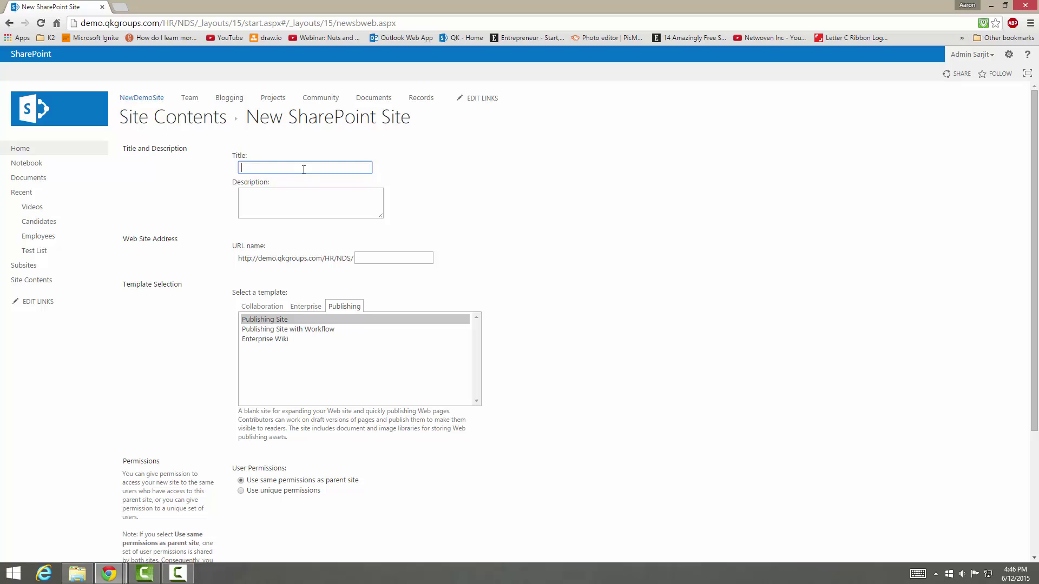
{"action": "type", "text": "Publ"}
{"action": "key", "text": "BackSpace"}
{"action": "key", "text": "BackSpace"}
{"action": "key", "text": "BackSpace"}
{"action": "key", "text": "BackSpace"}
{"action": "type", "text": "Publishgi"}
{"action": "key", "text": "BackSpace"}
{"action": "key", "text": "BackSpace"}
{"action": "type", "text": "ing"}
- Abandon the form and go back to the Site Contents page
{"action": "scroll", "coordinate": [326, 157], "scroll_direction": "down", "scroll_amount": 2}
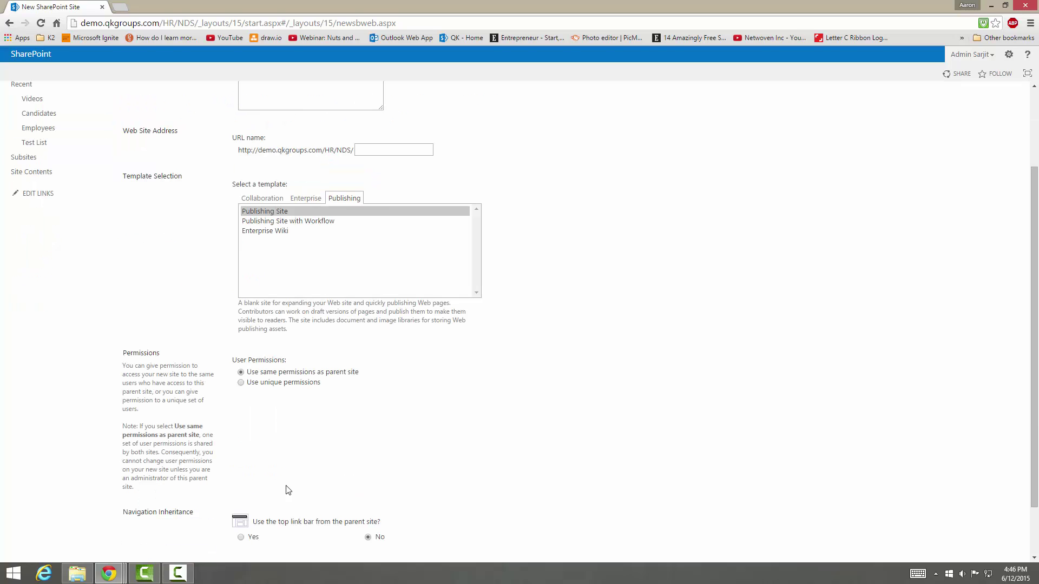
{"action": "scroll", "coordinate": [379, 325], "scroll_direction": "up", "scroll_amount": 2}
{"action": "key", "text": "Return"}
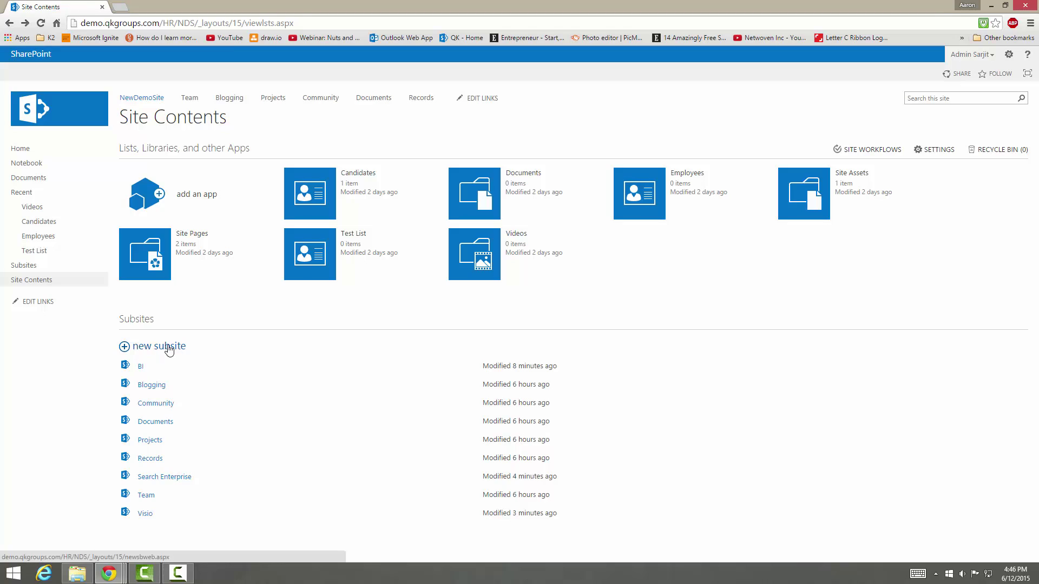
- Create a Publishing Site subsite titled 'Publishing' with the URL name 'PB'
{"action": "left_click", "coordinate": [168, 346]}
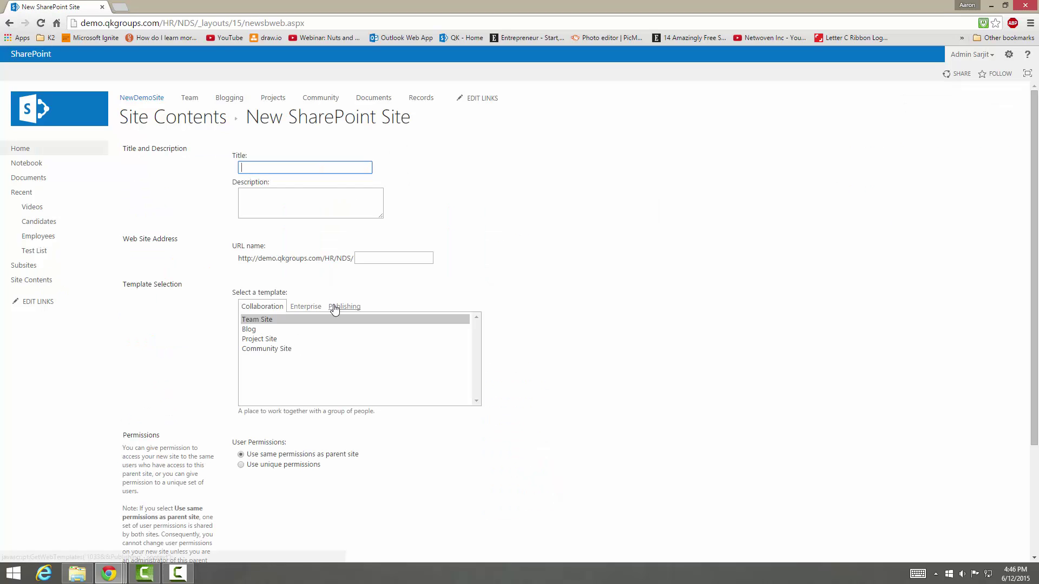
{"action": "left_click", "coordinate": [312, 308]}
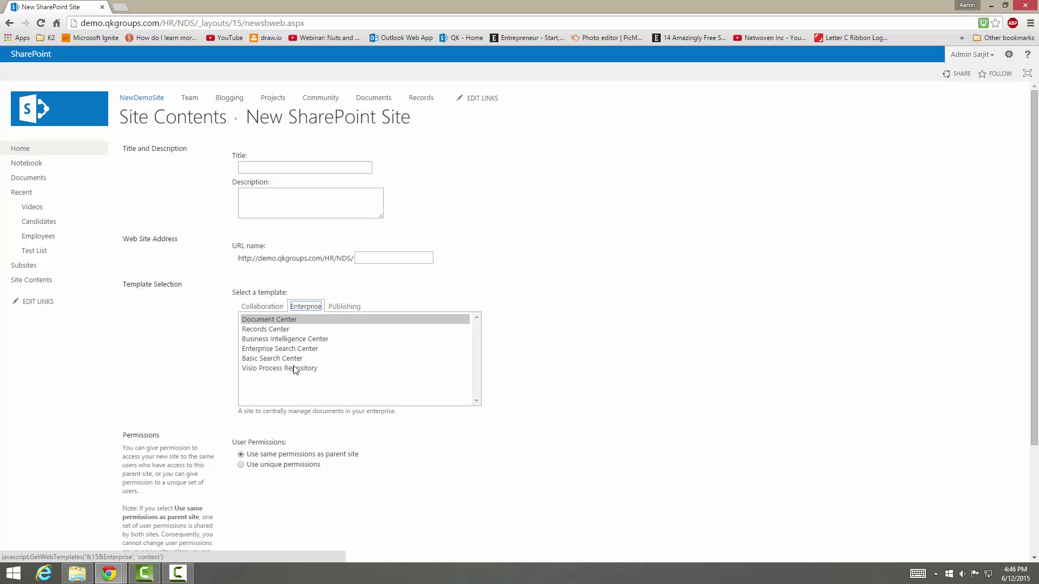
{"action": "left_click", "coordinate": [346, 307]}
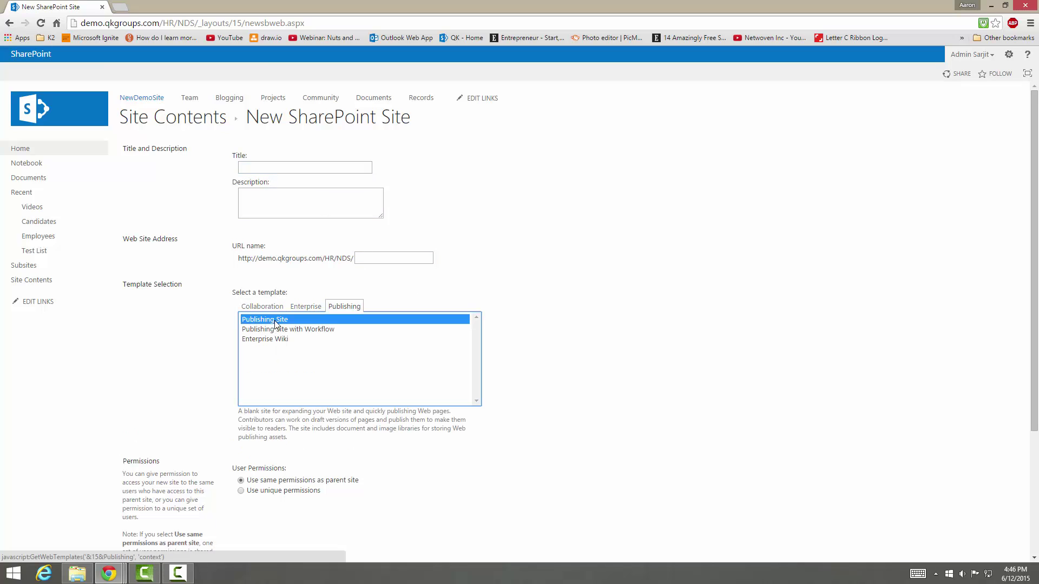
{"action": "left_click", "coordinate": [284, 167]}
{"action": "type", "text": "Pu"}
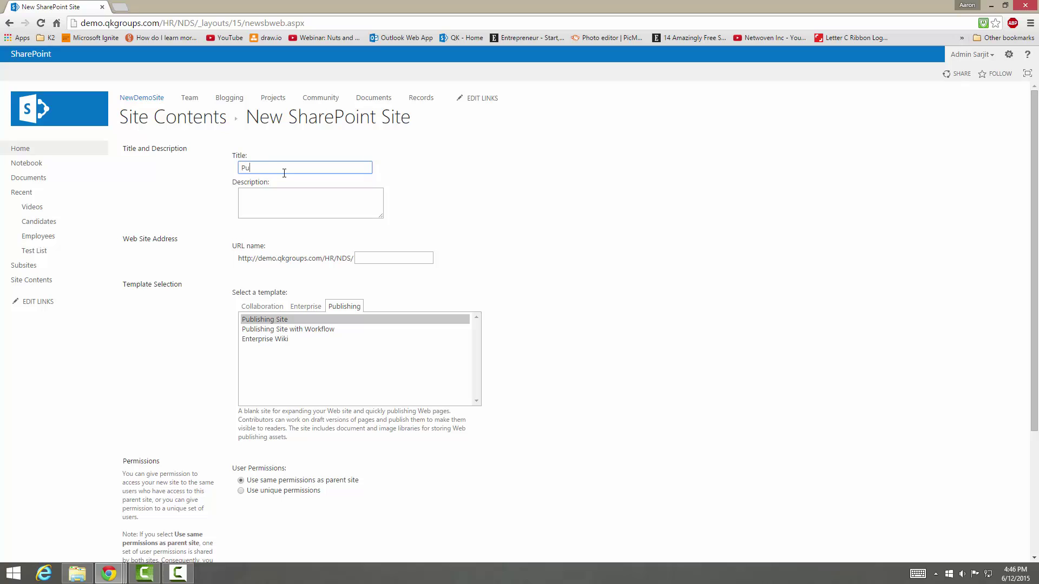
{"action": "type", "text": "bluishing"}
{"action": "left_click", "coordinate": [359, 260]}
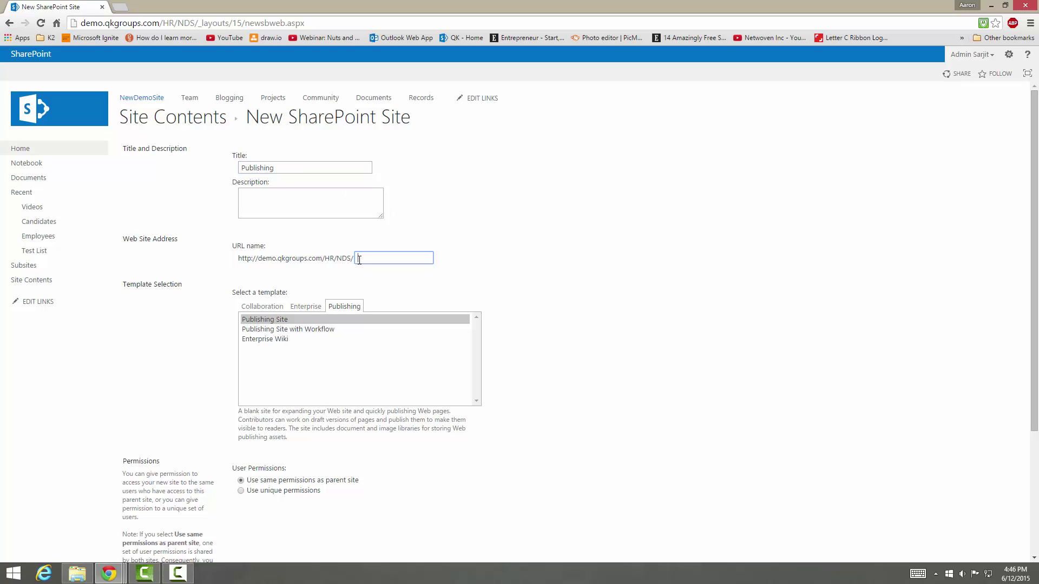
{"action": "type", "text": "PB"}
{"action": "scroll", "coordinate": [406, 318], "scroll_direction": "down", "scroll_amount": 3}
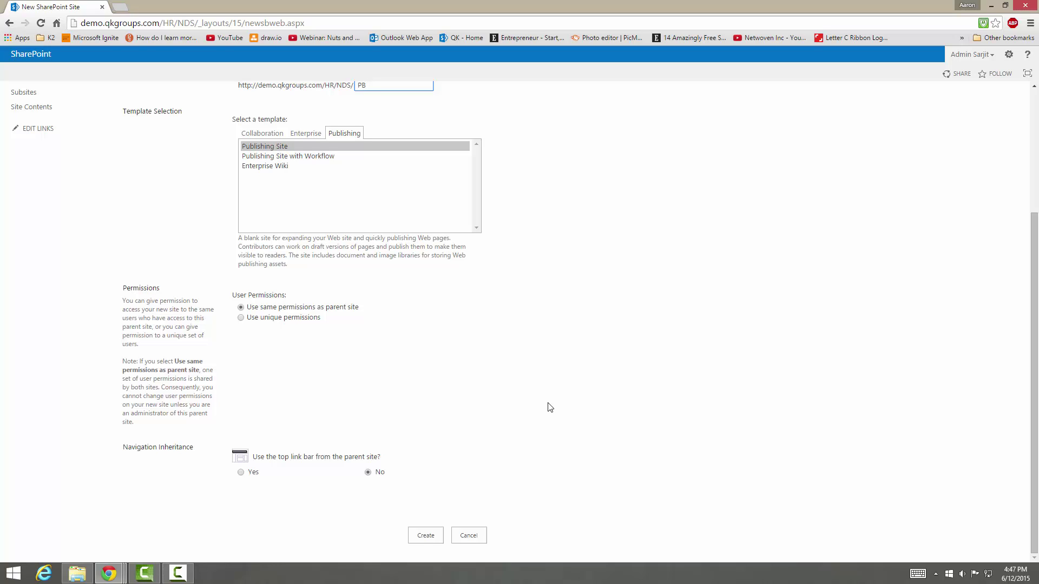
{"action": "left_click", "coordinate": [410, 541]}
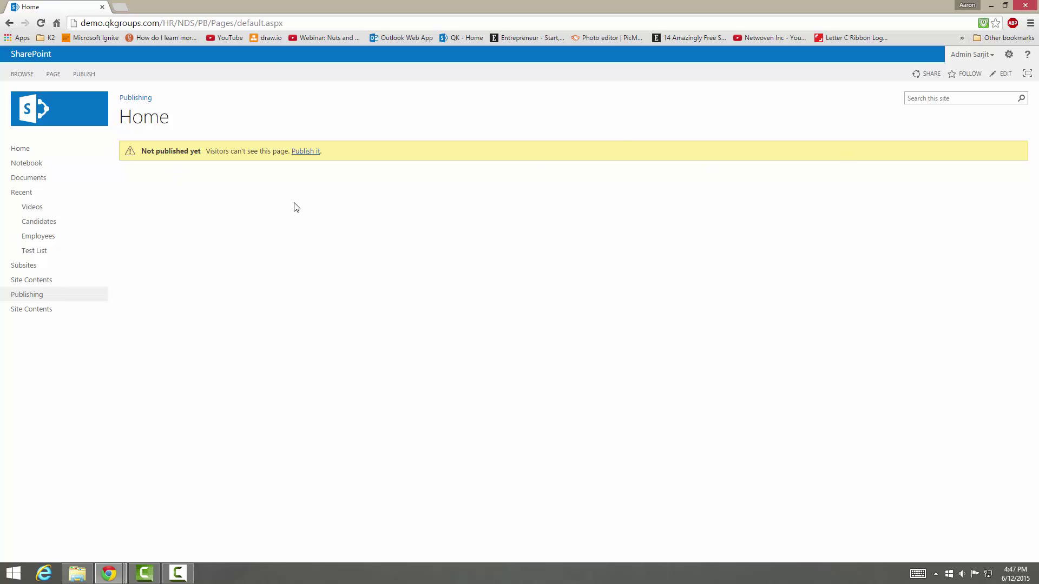
- Publish the Publishing site's home page and view its site contents
{"action": "left_click", "coordinate": [162, 153]}
{"action": "left_click", "coordinate": [315, 154]}
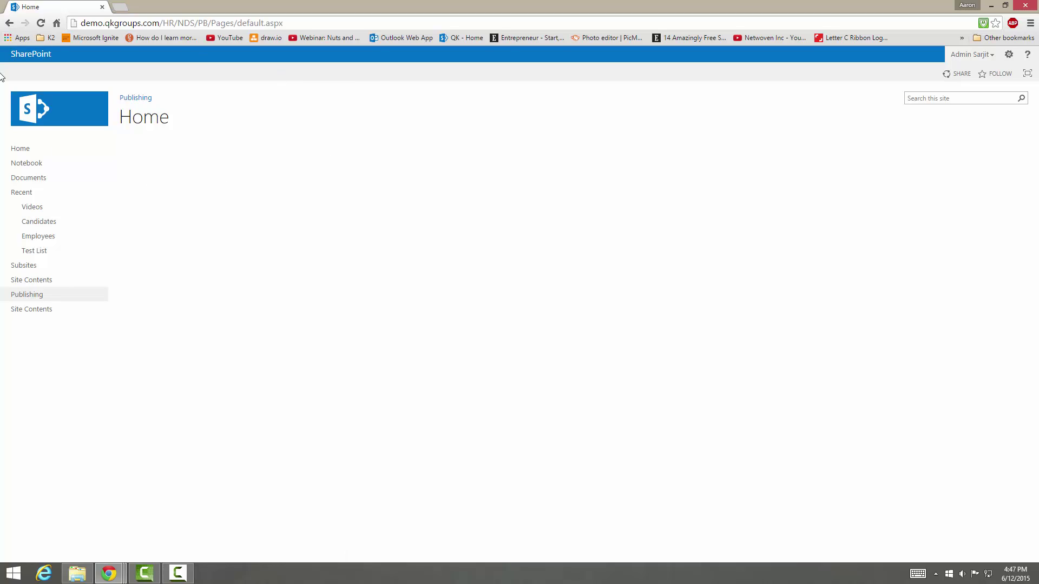
{"action": "left_click", "coordinate": [9, 23]}
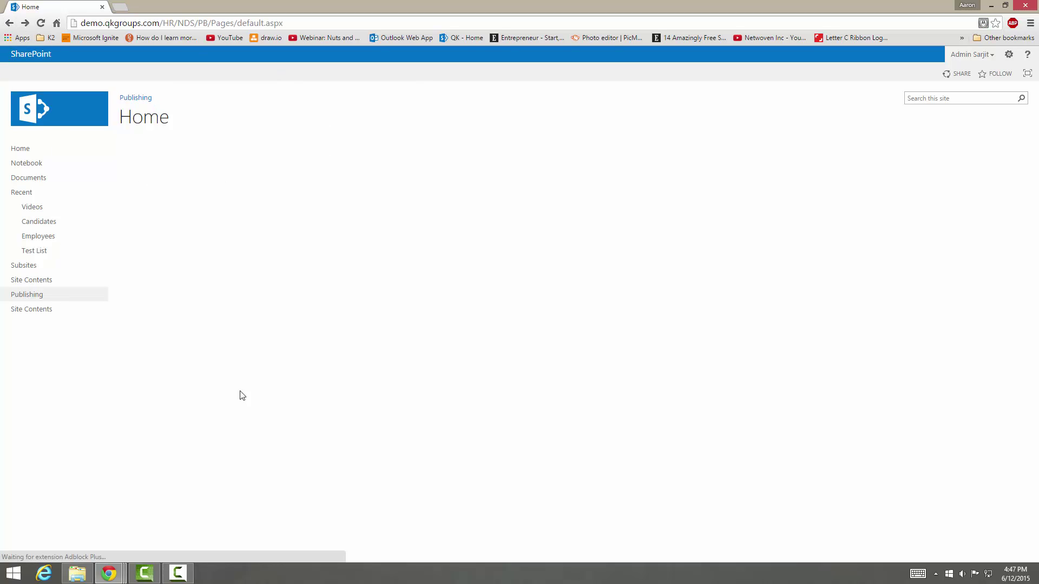
{"action": "left_click", "coordinate": [33, 313]}
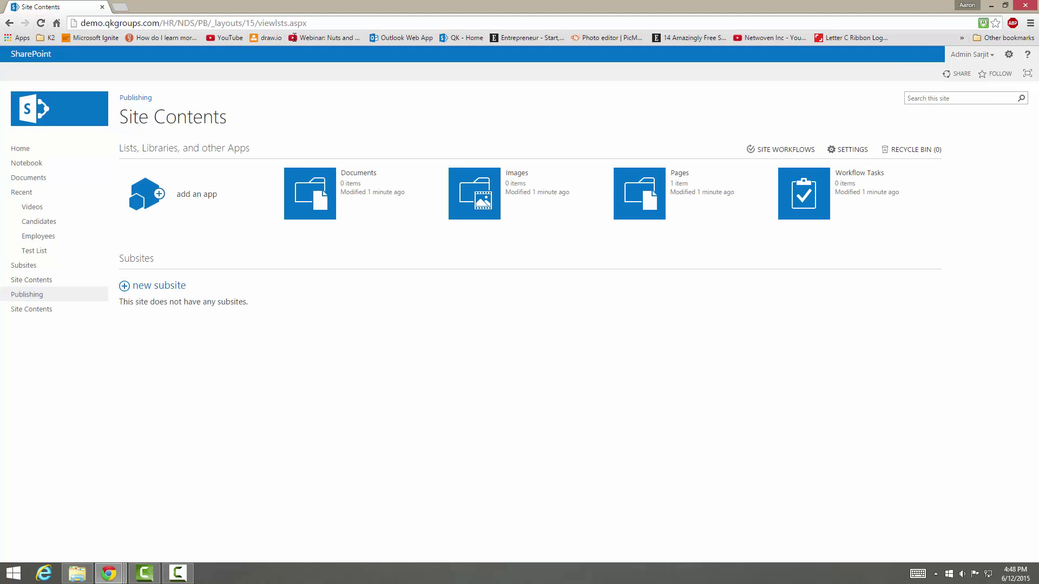
- Remove the PB part of the web address to return to the NewDemoSite home page
{"action": "left_click_drag", "start_coordinate": [194, 23], "coordinate": [308, 23]}
{"action": "key", "text": "BackSpace"}
{"action": "key", "text": "Return"}
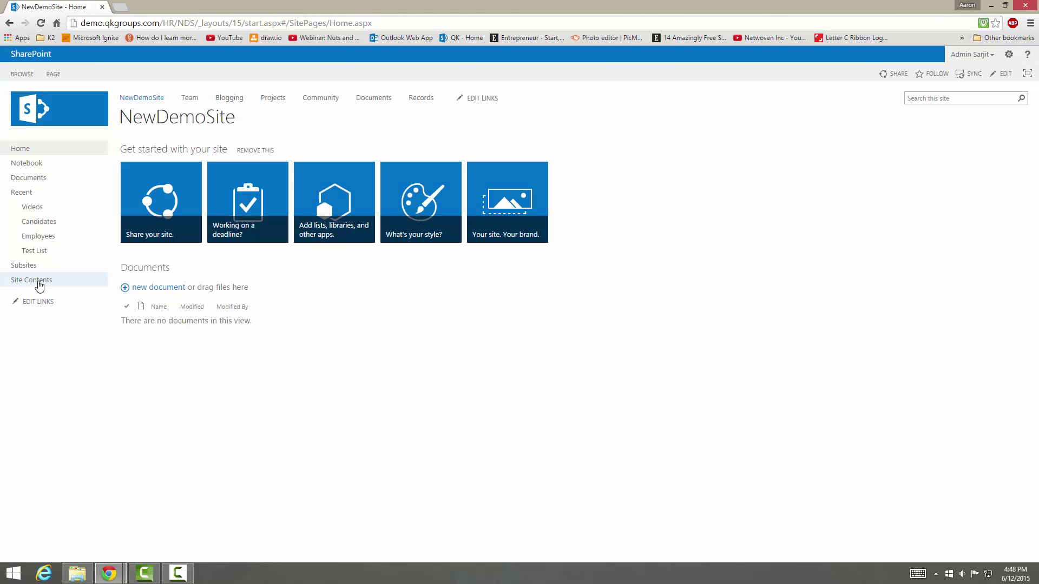
- Start another subsite from Site Contents and select the Publishing Site with Workflow template
{"action": "left_click", "coordinate": [38, 281]}
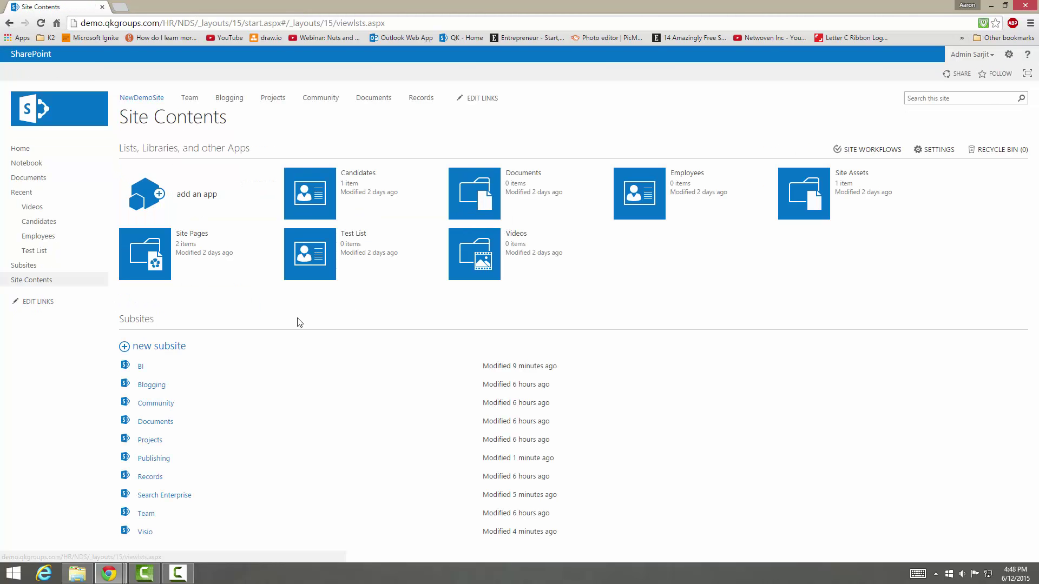
{"action": "left_click", "coordinate": [171, 346]}
{"action": "left_click", "coordinate": [344, 306]}
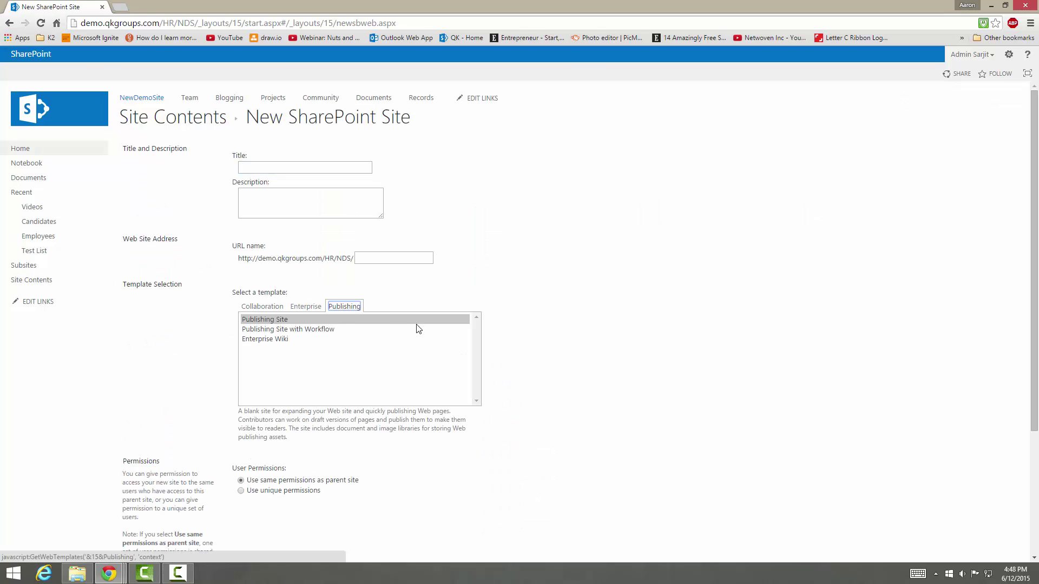
{"action": "left_click", "coordinate": [330, 330]}
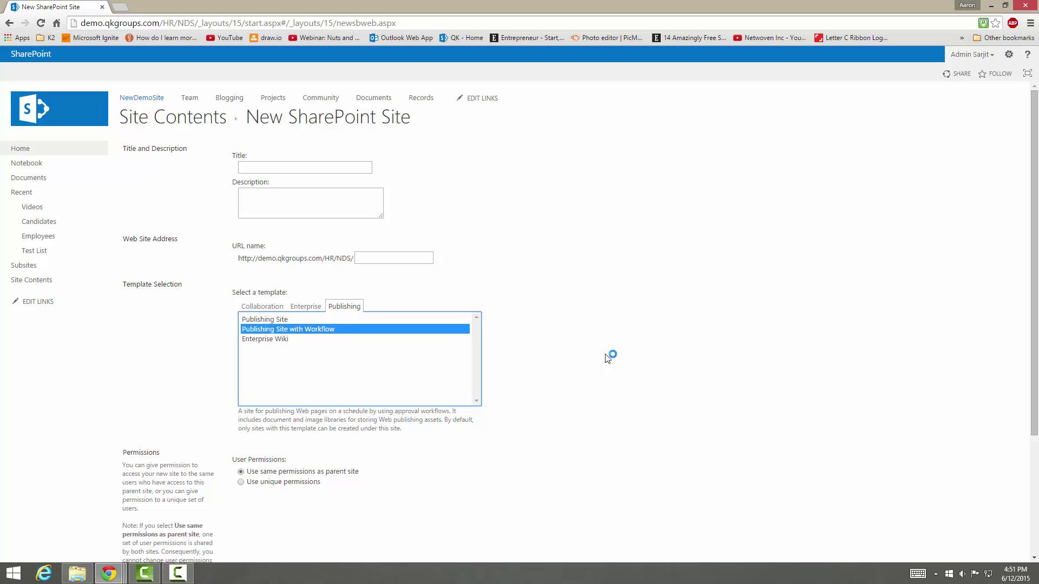
- Create an Enterprise Wiki subsite with 'Wiki' as both title and URL name
{"action": "left_click", "coordinate": [282, 339]}
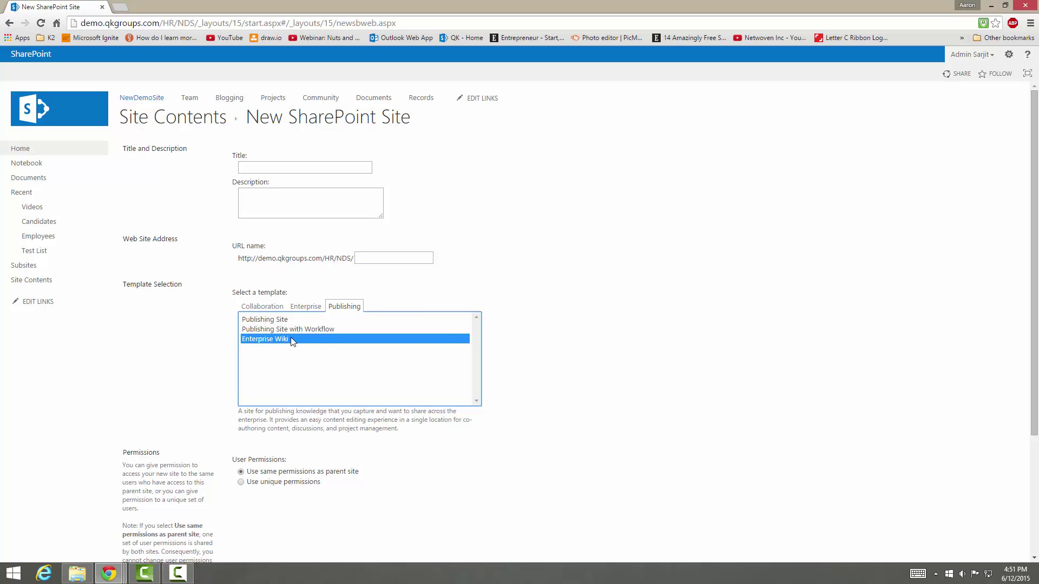
{"action": "left_click", "coordinate": [335, 162]}
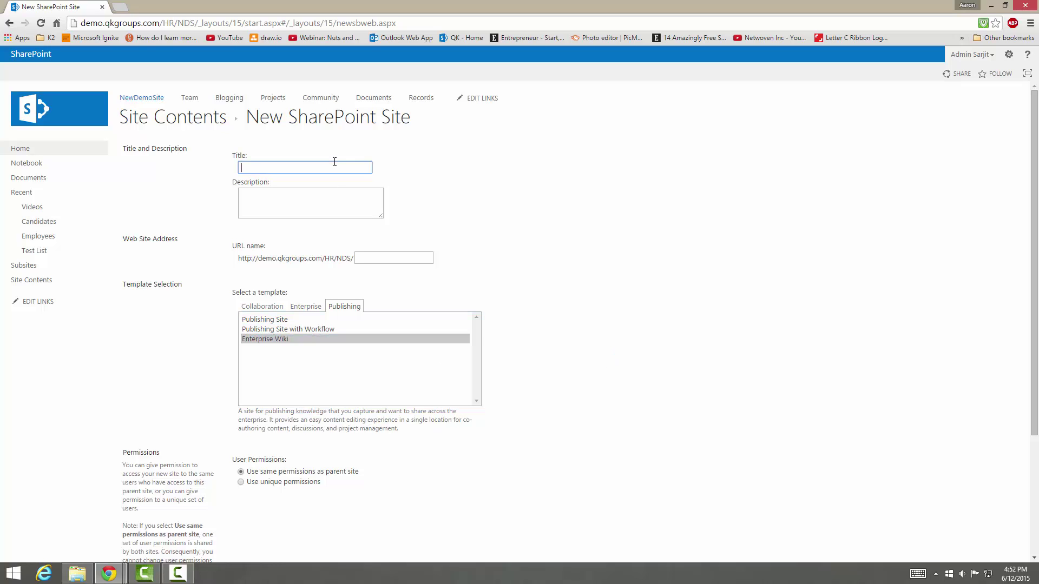
{"action": "type", "text": "Wiki"}
{"action": "left_click", "coordinate": [416, 258]}
{"action": "type", "text": "Wiki"}
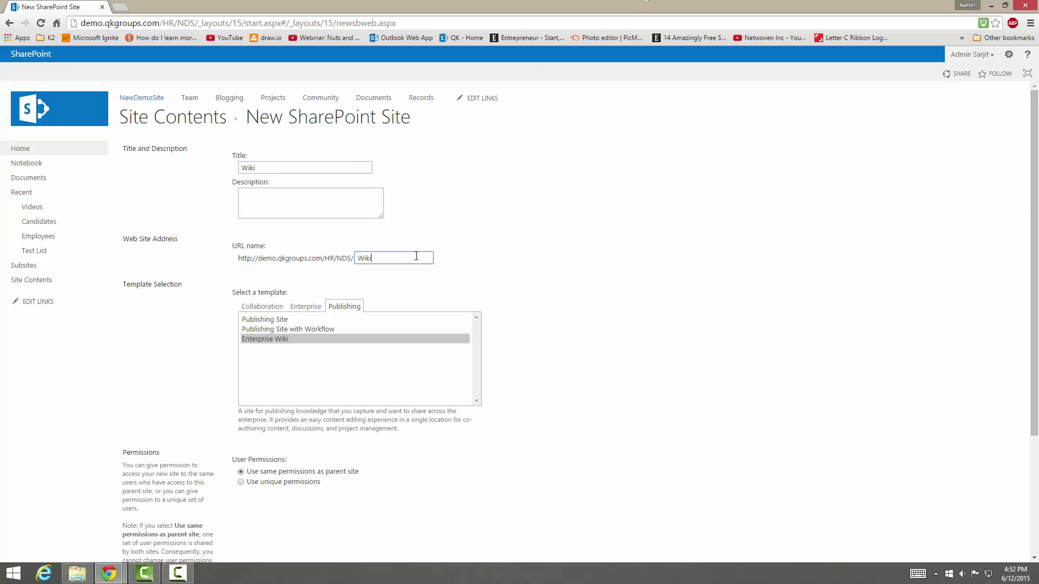
{"action": "scroll", "coordinate": [443, 236], "scroll_direction": "down", "scroll_amount": 3}
{"action": "left_click", "coordinate": [436, 534]}
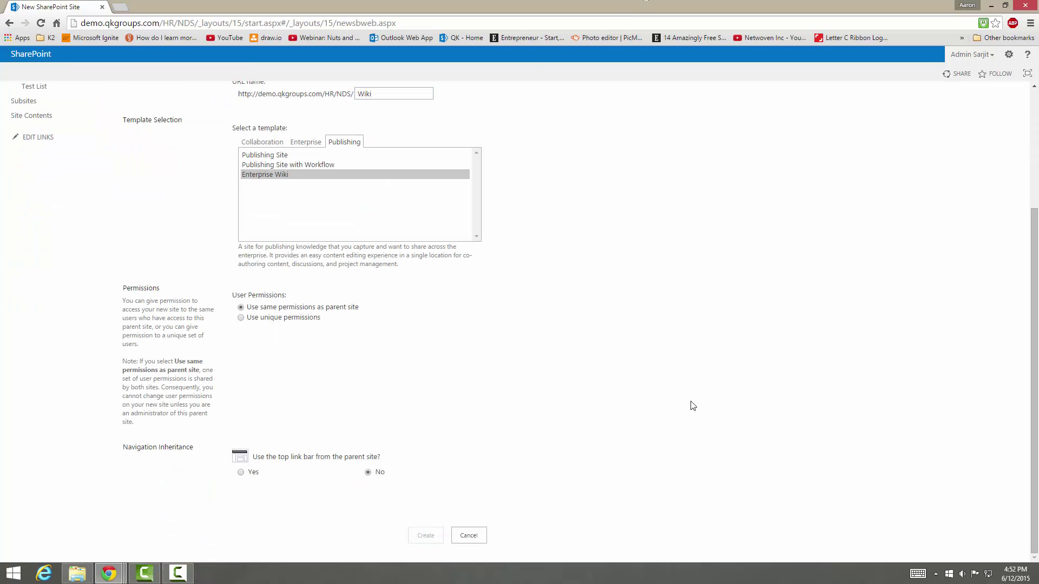